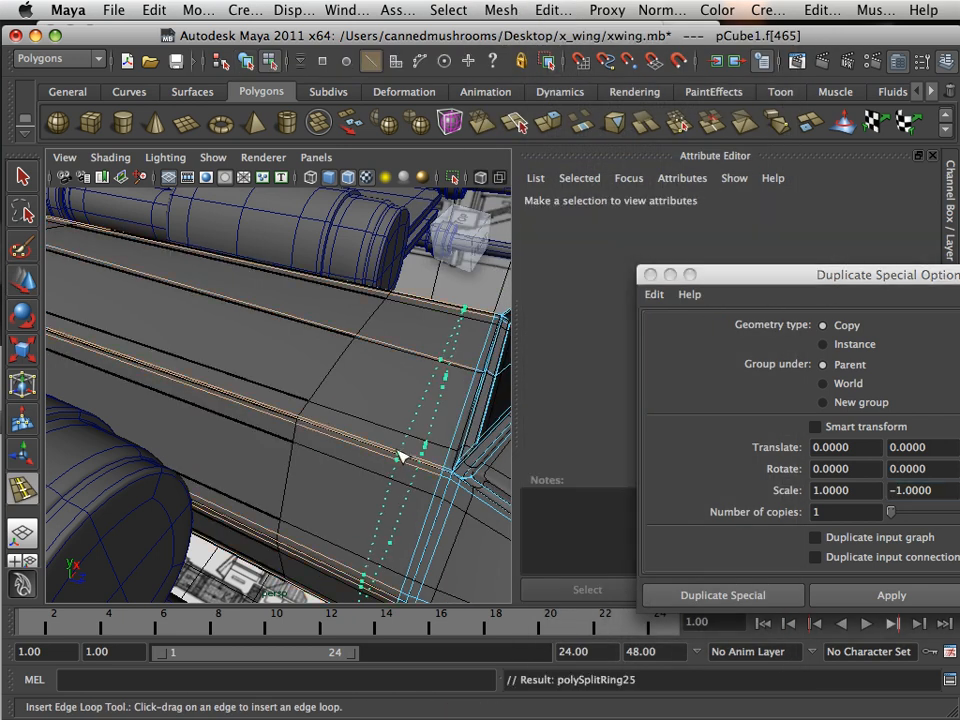
Insert two edge loops across the fuselage hull and check the result unsmoothed
left_click_drag(228, 390, 202, 384)
left_click_drag(280, 430, 270, 424, "alt")
key("1")
left_click_drag(268, 405, 278, 400, "alt")
middle_click_drag(278, 400, 240, 415, "alt")
right_click_drag(240, 415, 208, 380, "alt")
Select three hull faces behind the cockpit in Face mode
left_click(23, 285)
right_click_drag(255, 358, 255, 390)
left_click(281, 364)
left_click(320, 293, "shift")
left_click_drag(385, 345, 370, 367, "alt")
left_click(368, 370, "shift")
Insert another edge loop on the hull with the Insert Edge Loop Tool
left_click(501, 10)
left_click(566, 166)
left_click_drag(330, 443, 325, 440)
Extrude four hull faces behind the cockpit and scale them inward
key("w")
right_click(325, 478)
left_click(300, 280)
right_click(373, 345)
left_click(376, 389)
left_click(381, 411)
left_click(285, 395, "shift")
left_click(330, 450, "shift")
left_click(290, 500, "shift")
left_click(412, 122)
key("r")
mouse_move(323, 440)
left_mouse_down()
mouse_move(245, 430)
mouse_move(278, 438)
mouse_move(258, 448)
left_mouse_up()
Scale pairs of hull vertices together in Vertex mode to square up the block
right_click_drag(304, 345, 307, 395)
right_click_drag(252, 352, 252, 352)
left_click(351, 418)
left_click(215, 402, "shift")
left_click_drag(250, 400, 341, 516, "alt")
left_click_drag(265, 395, 247, 395)
right_click_drag(228, 478, 240, 460, "alt")
mouse_move(250, 455)
left_mouse_down("alt")
mouse_move(270, 461)
mouse_move(275, 505)
left_mouse_up("alt")
mouse_move(278, 518)
right_mouse_down("alt")
mouse_move(255, 505)
mouse_move(279, 513)
right_mouse_up("alt")
left_click(327, 378, "shift")
left_click(331, 398, "shift")
Reselect the socket-area faces and enlarge them
right_click_drag(360, 510, 358, 390)
left_click(364, 386)
left_click(364, 461, "shift")
left_click(318, 471, "shift")
left_click(285, 395, "shift")
left_click(330, 390, "shift")
left_click_drag(325, 438, 290, 455)
mouse_move(390, 490)
left_mouse_down("alt")
mouse_move(362, 514)
mouse_move(325, 525)
mouse_move(320, 495)
left_mouse_up("alt")
left_click_drag(302, 413, 347, 429)
Extrude the selected faces again and push them down into the hull to form the recess
left_click_drag(272, 445, 285, 440, "alt")
right_click_drag(285, 440, 262, 527, "alt")
left_click_drag(262, 527, 251, 486, "alt")
key("g")
mouse_move(335, 235)
left_mouse_down()
mouse_move(340, 218)
mouse_move(330, 378)
mouse_move(290, 395)
mouse_move(295, 385)
mouse_move(287, 420)
left_mouse_up()
right_click_drag(287, 420, 180, 395, "alt")
left_click_drag(180, 395, 300, 410, "alt")
mouse_move(300, 410)
right_mouse_down("alt")
mouse_move(258, 400)
mouse_move(240, 410)
right_mouse_up("alt")
left_click_drag(235, 413, 260, 400, "alt")
middle_click_drag(285, 410, 275, 400, "alt")
Insert two edge loops around the recessed hole
left_click(550, 9)
left_click(612, 163)
mouse_move(335, 425)
left_mouse_down()
mouse_move(298, 445)
mouse_move(293, 437)
left_mouse_up()
left_click_drag(293, 365, 296, 362)
Orbit to inspect the hexagonal hole from above and alongside the engine
right_click_drag(303, 385, 270, 380, "alt")
left_click_drag(270, 380, 245, 375, "alt")
mouse_move(250, 380)
middle_mouse_down("alt")
mouse_move(383, 420)
mouse_move(345, 410)
middle_mouse_up("alt")
left_click_drag(345, 410, 311, 400, "alt")
right_click_drag(311, 400, 316, 405, "alt")
middle_click_drag(338, 413, 402, 447, "alt")
left_click_drag(323, 476, 362, 456, "alt")
right_click_drag(322, 448, 279, 446, "alt")
left_click_drag(279, 446, 290, 470, "alt")
Select the hull in object mode and preview it smoothed, then return to unsmoothed display
left_click(24, 283)
right_click_drag(175, 345, 197, 430)
right_click_drag(258, 326, 258, 326)
left_click(250, 403)
key("3")
right_click_drag(244, 401, 200, 380, "alt")
left_click_drag(200, 380, 240, 400, "alt")
right_click_drag(240, 400, 226, 418, "alt")
key("1")
Orbit around the model and recheck the smooth preview of the hole from a closer angle
left_click_drag(222, 416, 232, 428, "alt")
right_click_drag(232, 428, 230, 430, "alt")
left_click_drag(230, 430, 232, 433, "alt")
right_click_drag(232, 433, 270, 450, "alt")
left_click_drag(270, 450, 285, 458, "alt")
right_click_drag(285, 458, 298, 465, "alt")
left_click_drag(298, 465, 260, 455, "alt")
right_click_drag(260, 455, 300, 470, "alt")
key("3")
key("1")
right_click_drag(200, 452, 200, 452, "alt")
Raise the small cube pCube6 and insert an edge loop across it
left_click(143, 280)
left_click_drag(327, 415, 330, 248)
left_click_drag(267, 343, 230, 330, "alt")
right_click_drag(230, 330, 290, 340, "alt")
mouse_move(290, 340)
left_mouse_down("alt")
mouse_move(268, 425)
mouse_move(300, 300)
left_mouse_up("alt")
mouse_move(552, 10)
left_click(500, 10)
left_click(570, 167)
left_click_drag(312, 408, 322, 403)
Assign the existing lambert material to the cube and smooth it into a rounded mesh
key("w")
left_click(240, 340)
right_click_drag(186, 335, 279, 244)
right_click_drag(250, 312, 252, 626)
left_click(380, 665)
scroll(290, 428, "up", 3)
scroll(280, 425, "down", 3)
left_click_drag(224, 412, 260, 380, "alt")
left_click(497, 10)
left_click(490, 122)
Move the rounded cube onto the ship, center its pivot and lower it into the hole
left_click_drag(255, 312, 192, 296)
key("w")
middle_click_drag(160, 320, 212, 320, "alt")
mouse_move(363, 358)
left_mouse_down()
mouse_move(318, 268)
mouse_move(258, 480)
mouse_move(285, 565)
left_mouse_up()
left_click(420, 470)
mouse_move(330, 430)
left_mouse_down("alt")
mouse_move(262, 493)
mouse_move(250, 385)
left_mouse_up("alt")
left_click(414, 316)
left_click(198, 9)
left_click(230, 214)
left_click_drag(468, 330, 408, 318)
left_click_drag(340, 250, 340, 312)
Scale the cube up uniformly to fill the socket and flatten it slightly vertically
left_click(24, 350)
left_click_drag(316, 358, 320, 363)
mouse_move(313, 370)
left_mouse_down("alt")
mouse_move(190, 360)
mouse_move(230, 446)
left_mouse_up("alt")
mouse_move(268, 493)
left_mouse_down()
mouse_move(270, 484)
mouse_move(388, 557)
left_mouse_up()
middle_click_drag(388, 525, 384, 523)
left_click_drag(324, 507, 260, 470, "alt")
Apply Mesh > Smooth to the dome pCube6 again and raise it upward along Y
left_click(501, 10)
left_click(516, 122)
left_click(335, 278)
mouse_move(300, 350)
left_mouse_down("alt")
mouse_move(275, 392)
mouse_move(418, 440)
mouse_move(348, 388)
left_mouse_up("alt")
left_click(297, 396)
left_click(24, 280)
left_click_drag(281, 338, 279, 238)
Switch the dome to Face mode and begin selecting faces around its lower section
right_click(245, 342)
left_click(246, 383)
left_click(226, 357)
left_click(258, 385)
left_click(236, 390, "shift")
left_click_drag(246, 390, 240, 400, "alt")
middle_click_drag(240, 400, 290, 450, "alt")
mouse_move(290, 450)
left_mouse_down("alt")
mouse_move(253, 461)
mouse_move(178, 448)
left_mouse_up("alt")
middle_click_drag(113, 405, 250, 420, "alt")
mouse_move(250, 420)
left_mouse_down("alt")
mouse_move(230, 428)
mouse_move(257, 432)
left_mouse_up("alt")
Continue selecting lower dome faces around to the back, adding adjacent faces to the selection
left_click(293, 447)
scroll(300, 455, "up", 3)
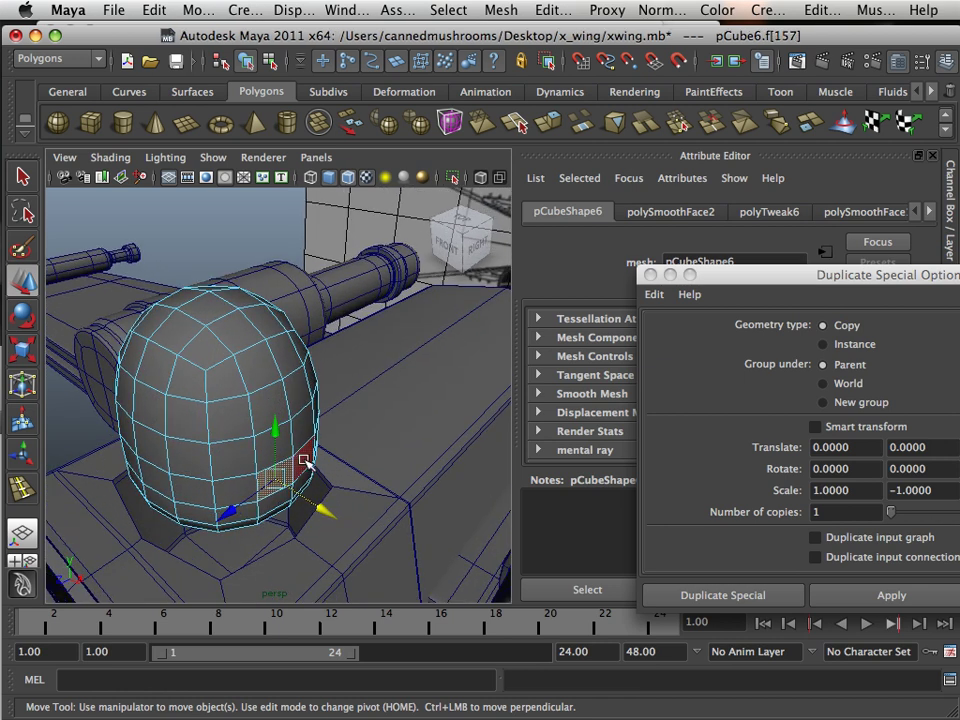
left_click(304, 460)
left_click_drag(300, 490, 300, 500)
scroll(300, 500, "up", 4)
left_click(222, 508, "shift")
right_click_drag(252, 503, 193, 471, "alt")
left_click_drag(193, 471, 343, 461, "alt")
right_click_drag(343, 461, 304, 437, "alt")
left_click_drag(304, 437, 273, 450, "alt")
right_click_drag(273, 450, 413, 437, "alt")
left_click(365, 352, "shift")
left_click(345, 360, "shift")
mouse_move(396, 372)
left_mouse_down("alt")
mouse_move(330, 357)
mouse_move(343, 355)
left_mouse_up("alt")
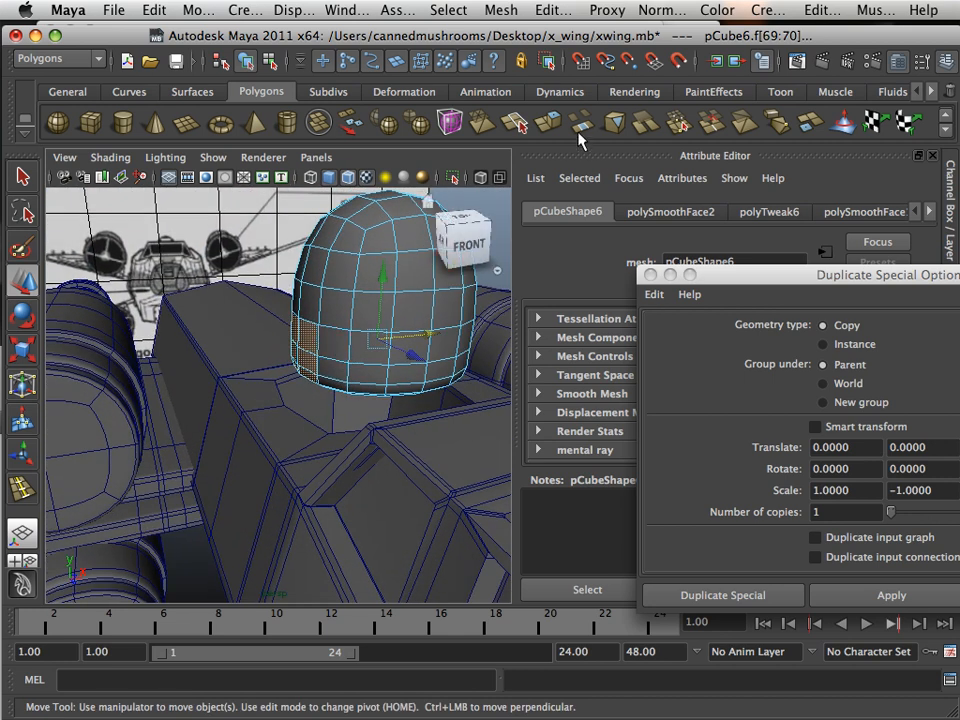
Extrude the selected dome face and push the extrusion sideways
left_click(553, 125)
mouse_move(425, 358)
left_mouse_down("alt")
mouse_move(407, 372)
mouse_move(421, 362)
mouse_move(410, 382)
left_mouse_up("alt")
left_click_drag(408, 381, 406, 383)
mouse_move(232, 382)
left_mouse_down("alt")
mouse_move(270, 390)
mouse_move(260, 385)
left_mouse_up("alt")
Insert an edge loop across the dome and slide it inward to form a groove
left_click(502, 10)
left_click(605, 166)
left_click_drag(275, 372, 280, 372)
left_click_drag(278, 383, 279, 383)
scroll(228, 388, "up", 3)
left_click(24, 285)
left_click(212, 335)
left_click(501, 10)
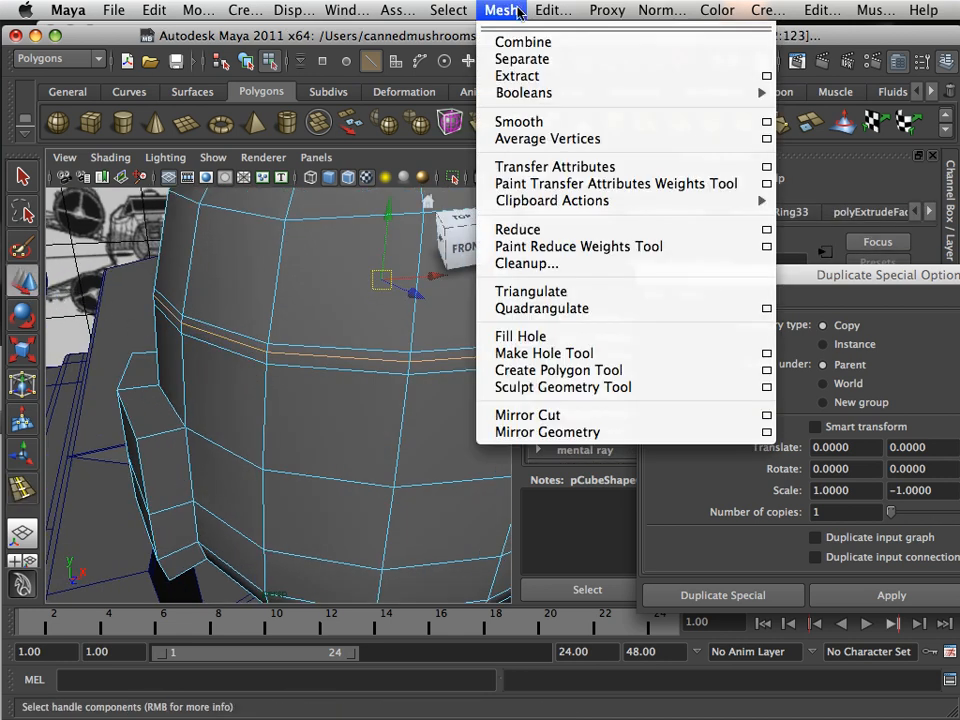
left_click(604, 244)
middle_click_drag(348, 318, 264, 395, "alt")
left_click_drag(397, 391, 387, 383)
Return the dome to Object Mode and lower it deeper into the socket along Y
middle_click_drag(331, 395, 250, 390, "alt")
right_click(188, 348)
left_click(273, 323)
left_click(183, 320)
left_click_drag(171, 317, 130, 240, "alt")
left_click(20, 285)
mouse_move(260, 293)
left_mouse_down()
mouse_move(248, 378)
mouse_move(248, 370)
left_mouse_up()
Scale the dome pCube6 along its Y height so it seats properly in the socket
left_click(380, 288)
mouse_move(330, 300)
left_mouse_down("alt")
mouse_move(253, 335)
mouse_move(330, 340)
left_mouse_up("alt")
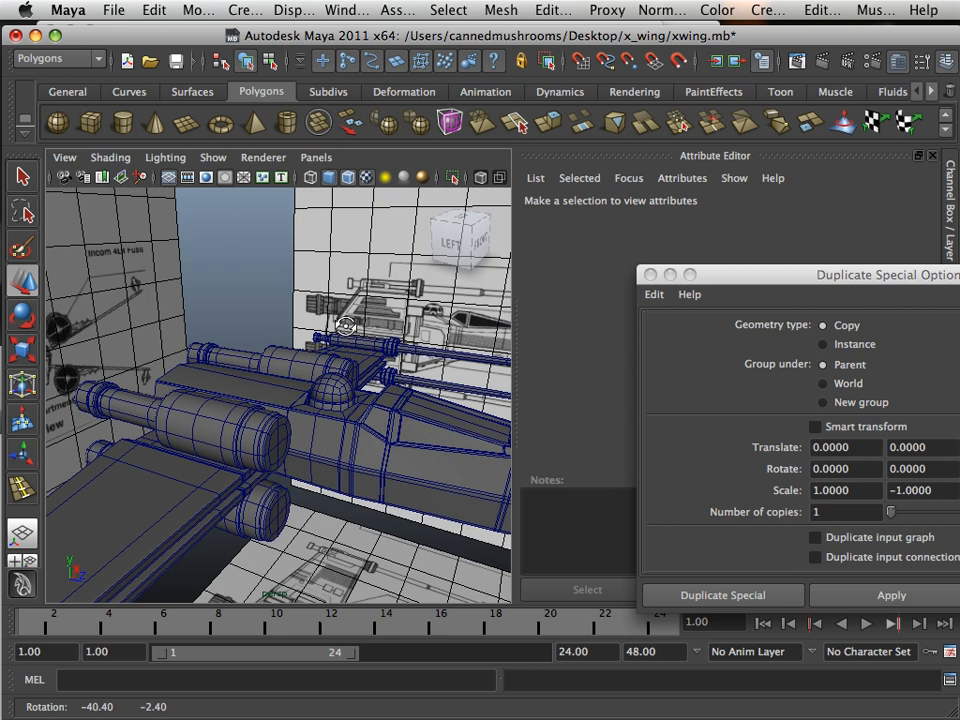
right_click_drag(330, 340, 415, 387, "alt")
left_click(233, 364)
left_click(27, 348)
mouse_move(261, 305)
left_mouse_down()
mouse_move(261, 322)
mouse_move(183, 362)
mouse_move(215, 365)
mouse_move(82, 382)
mouse_move(100, 390)
left_mouse_up()
left_click(160, 285)
Tumble around the ship and look down onto the top-view blueprint plane
mouse_move(100, 390)
middle_mouse_down("alt")
mouse_move(138, 413)
mouse_move(150, 400)
middle_mouse_up("alt")
mouse_move(150, 400)
left_mouse_down("alt")
mouse_move(172, 418)
mouse_move(60, 210)
mouse_move(205, 470)
mouse_move(155, 358)
left_mouse_up("alt")
mouse_move(155, 358)
middle_mouse_down("alt")
mouse_move(185, 455)
mouse_move(80, 530)
middle_mouse_up("alt")
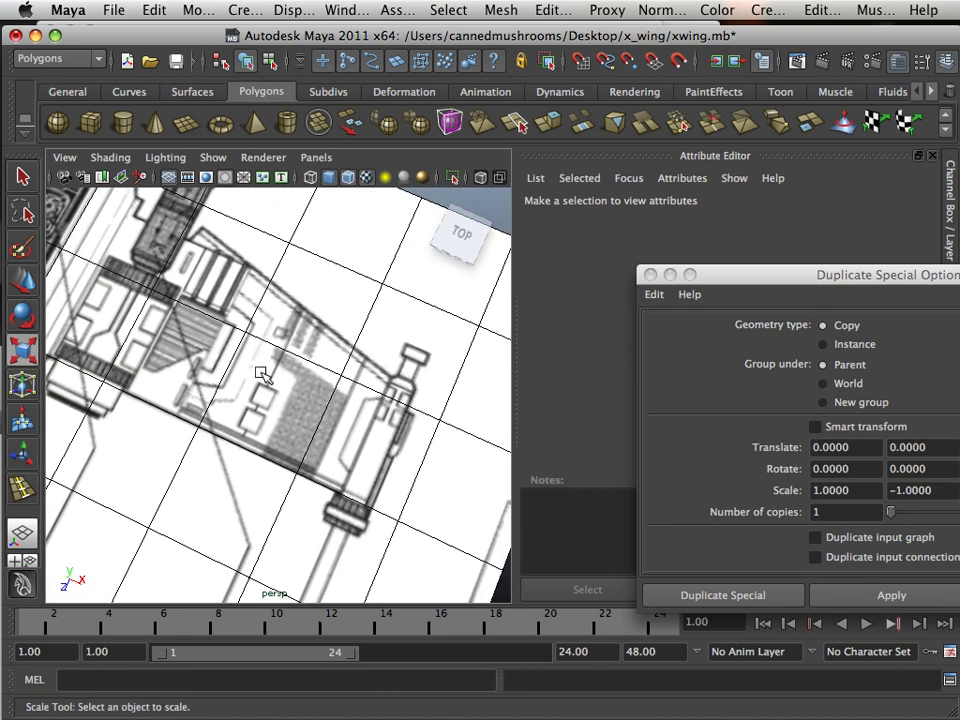
scroll(262, 374, "down", 1)
middle_click_drag(196, 332, 150, 300, "alt")
left_click_drag(150, 300, 211, 347, "alt")
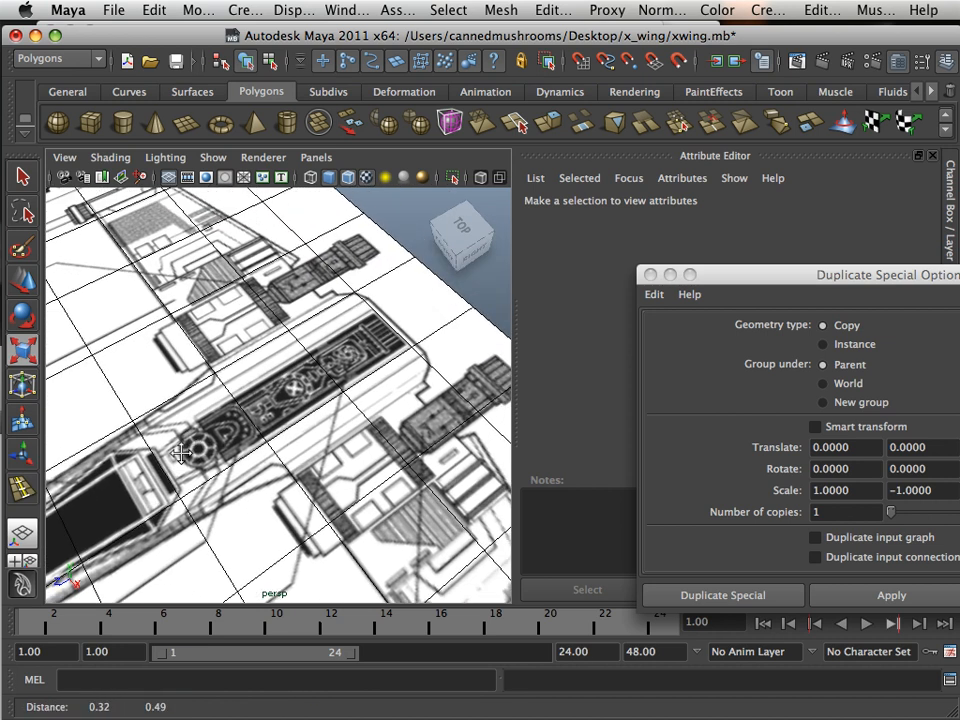